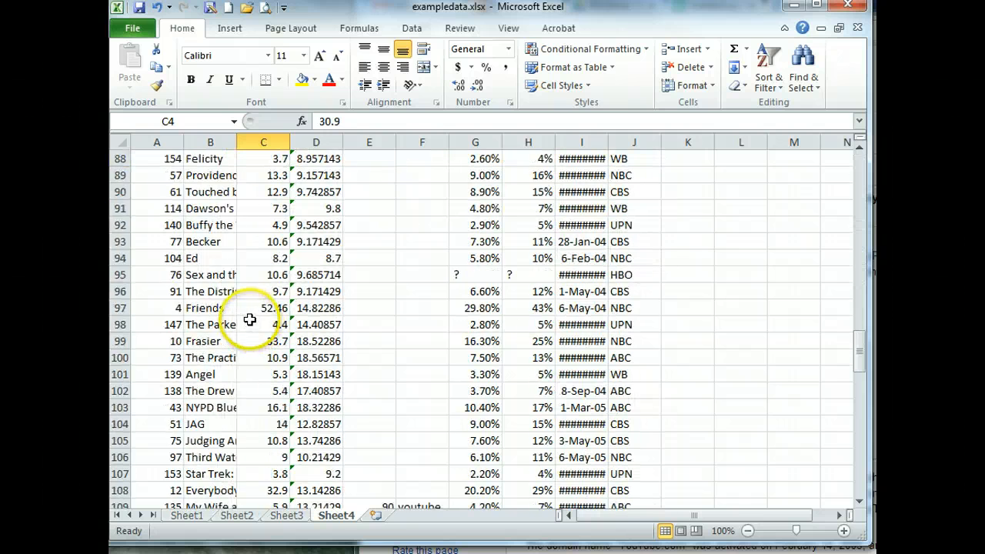
Review the viewer counts in C2 and C8 and the moving average formula in D2
scroll(250, 319, "down", 18)
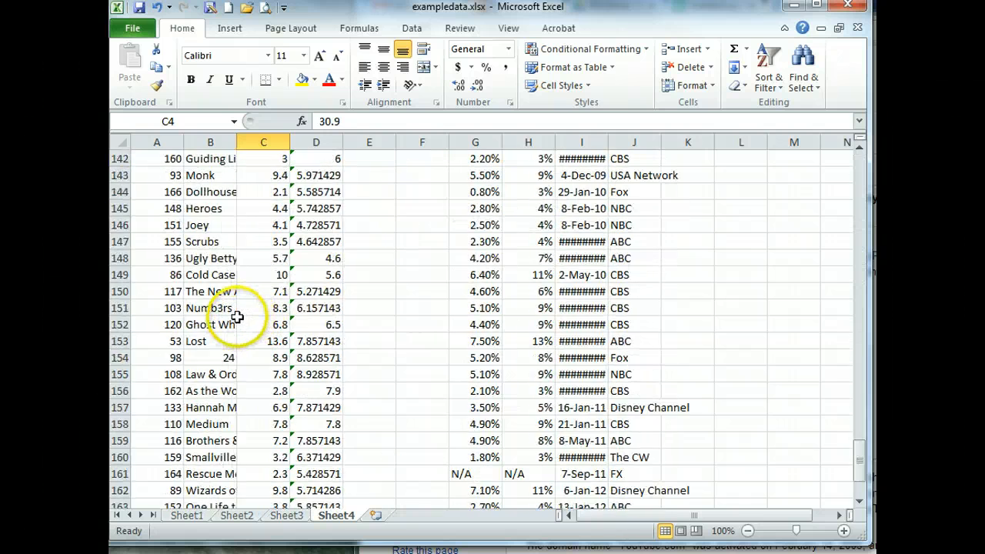
scroll(237, 317, "down", 5)
scroll(246, 314, "up", 20)
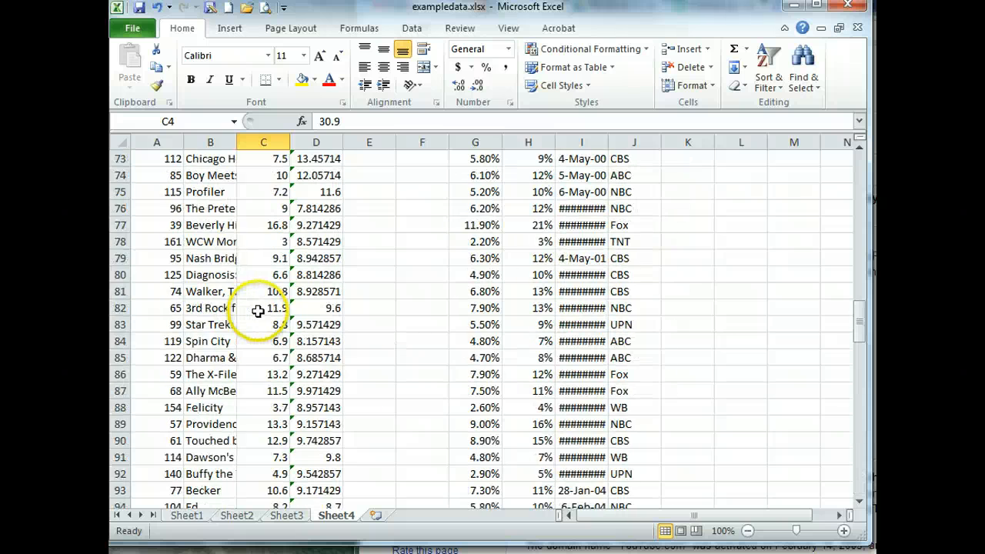
scroll(258, 311, "up", 20)
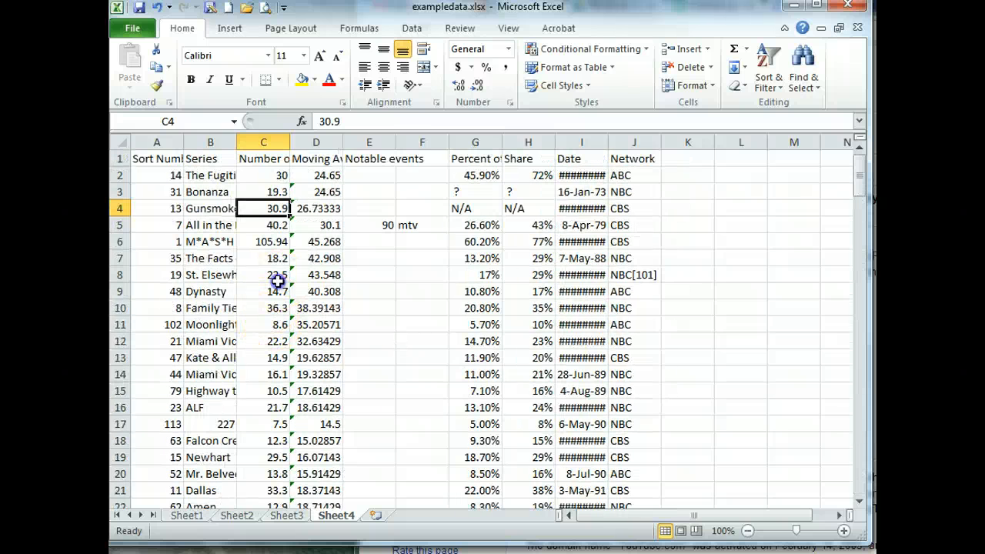
left_click(278, 279)
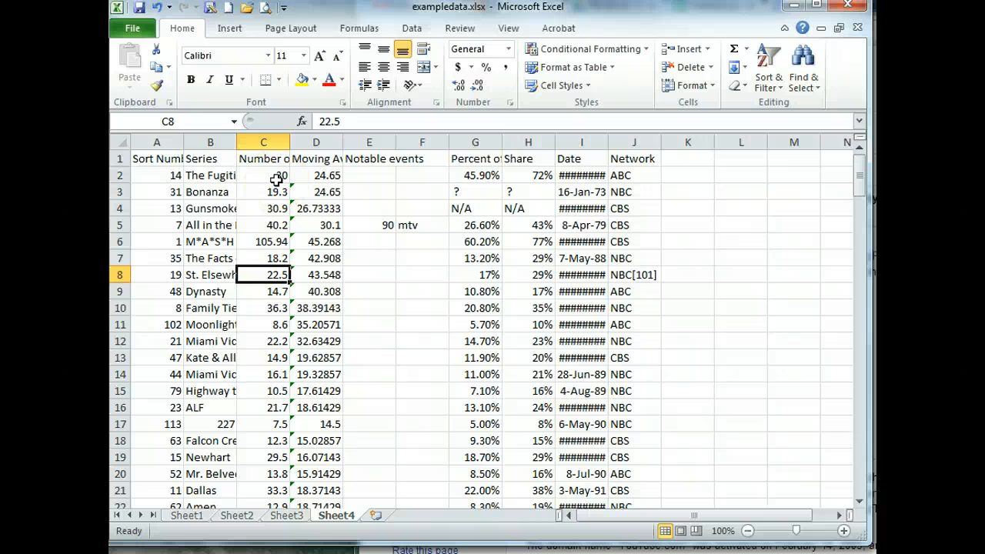
left_click(273, 177)
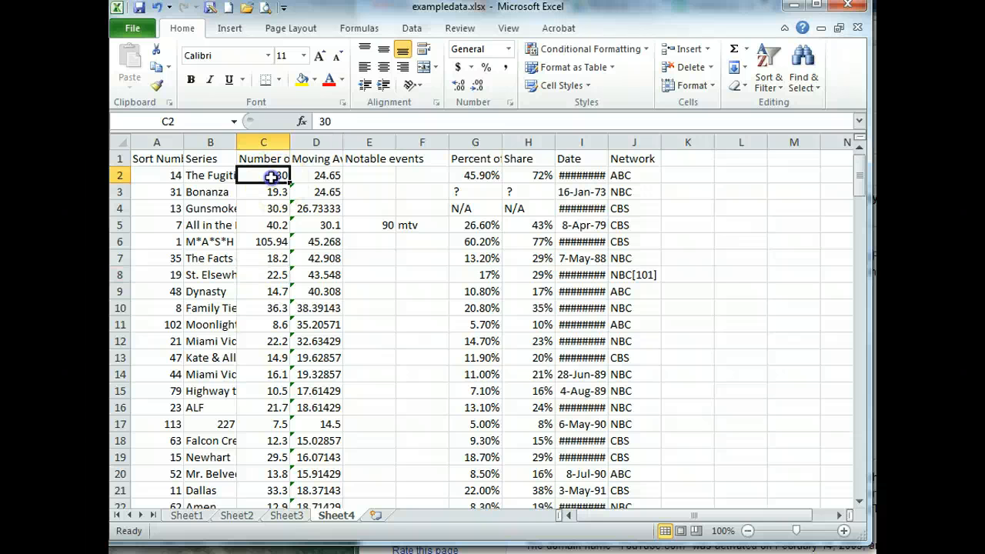
left_click(321, 175)
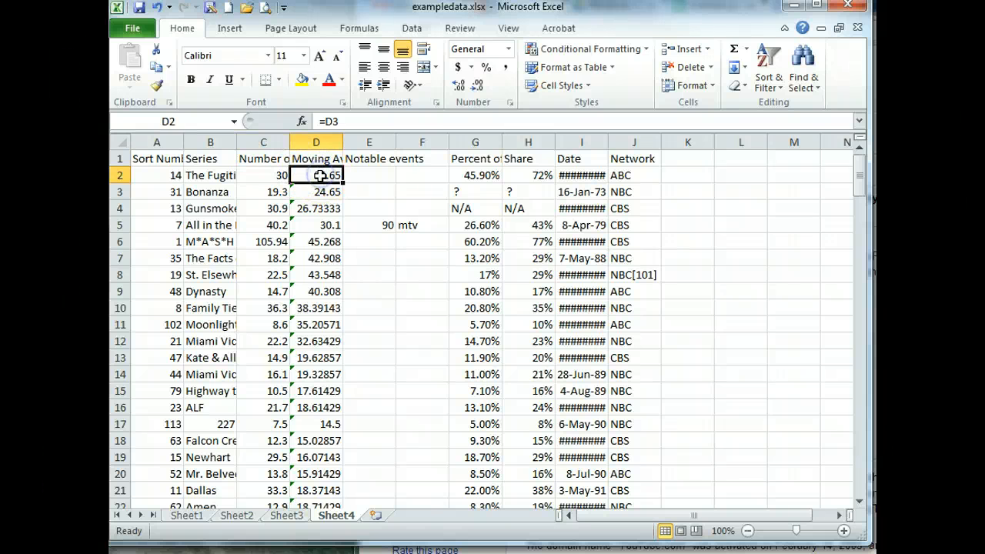
Insert a Line with Markers chart of C1:D168, Number of Viewers and Moving Average
left_click(255, 161)
left_click_drag(264, 160, 320, 160)
left_click_drag(320, 291, 311, 471)
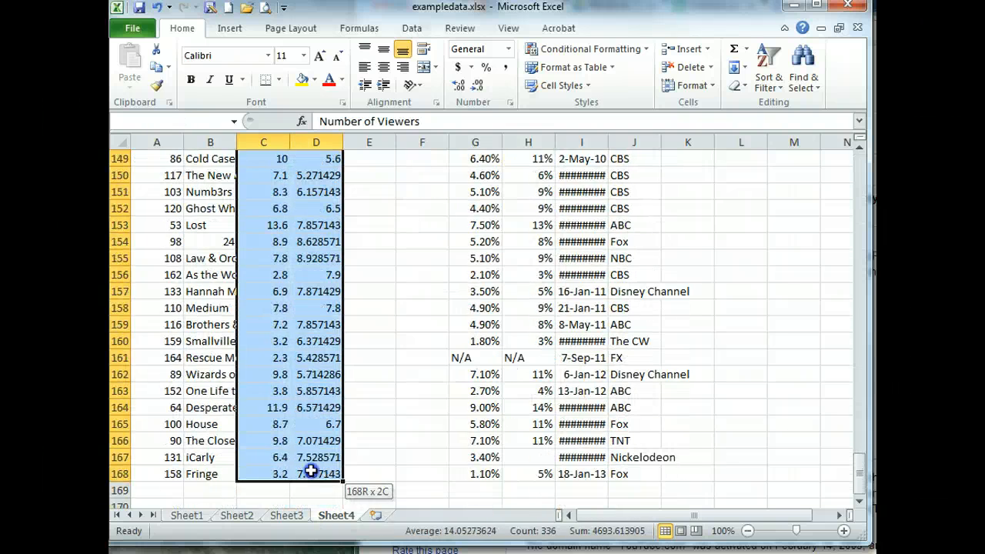
left_click(223, 29)
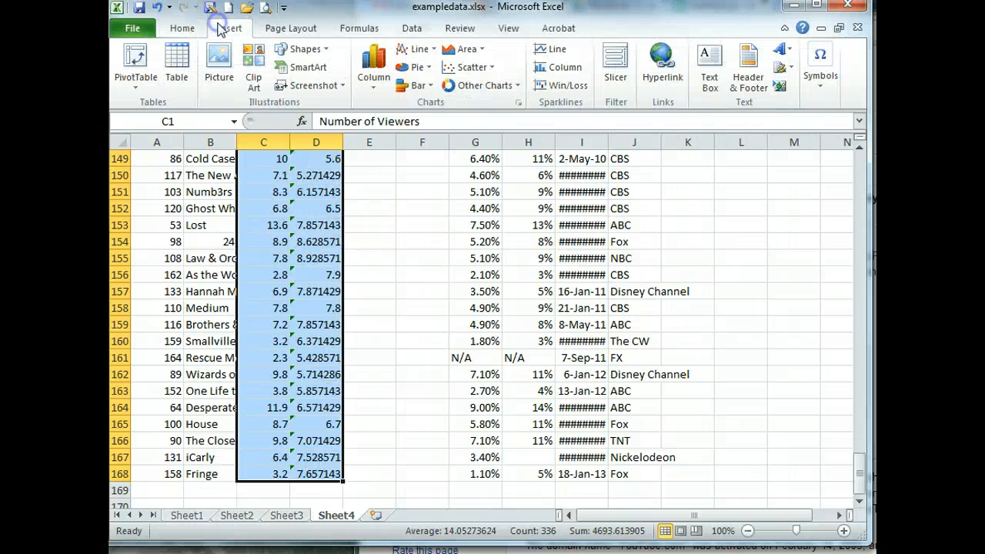
left_click(425, 50)
left_click(414, 144)
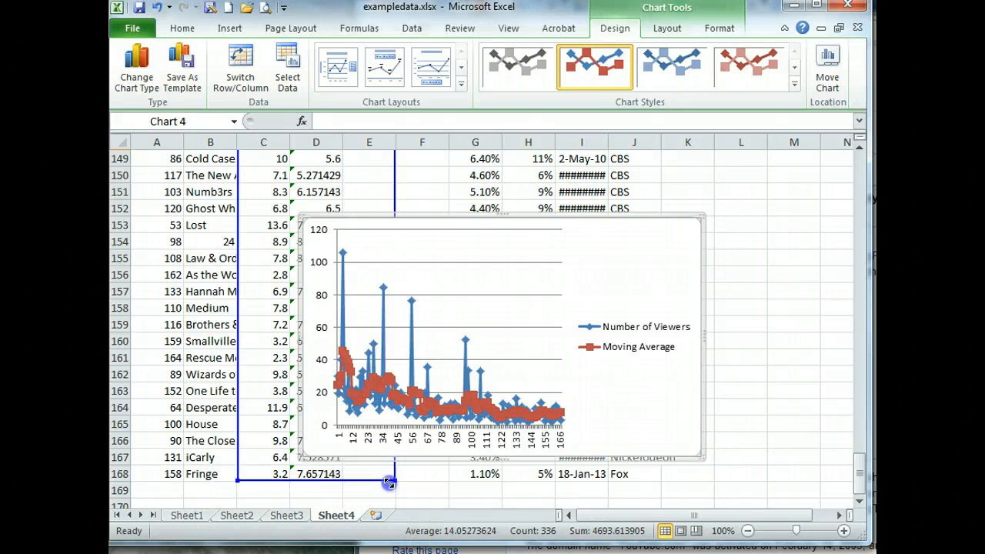
left_click_drag(389, 482, 388, 483)
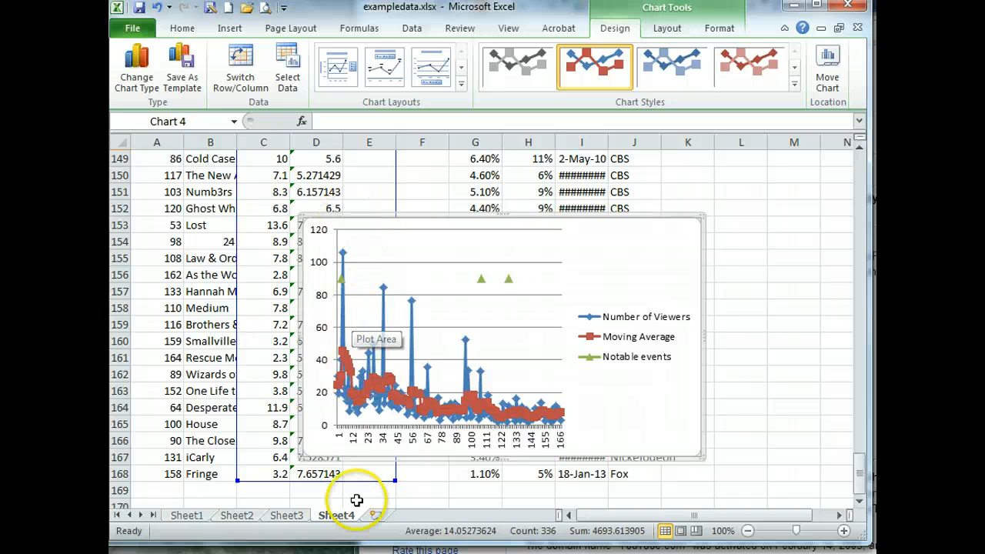
left_click_drag(394, 480, 345, 481)
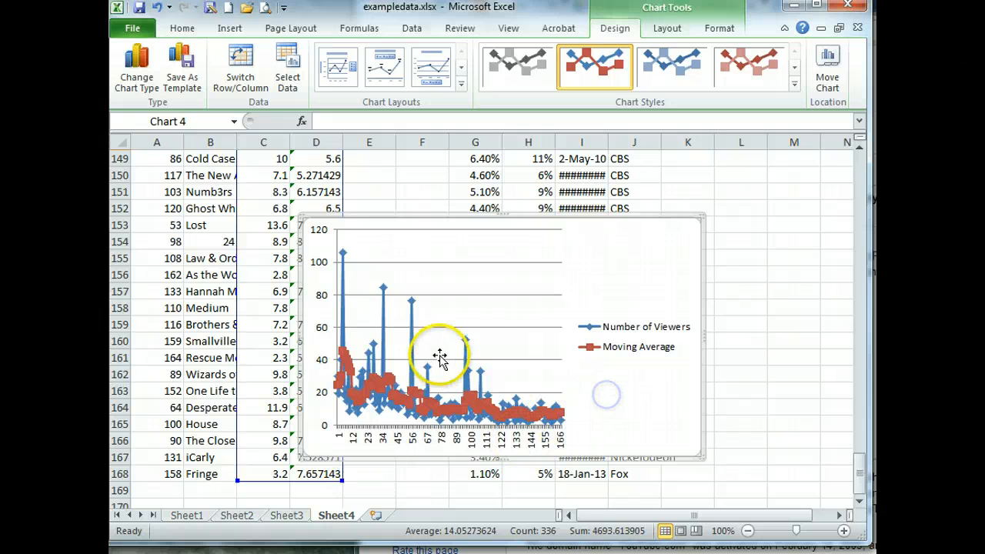
left_click(467, 319)
left_click(581, 261)
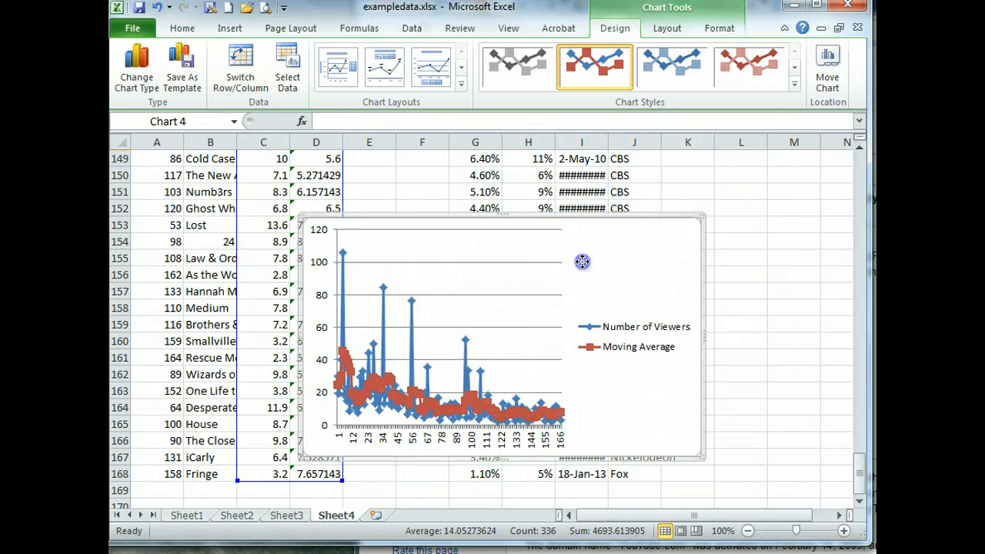
left_click(451, 282)
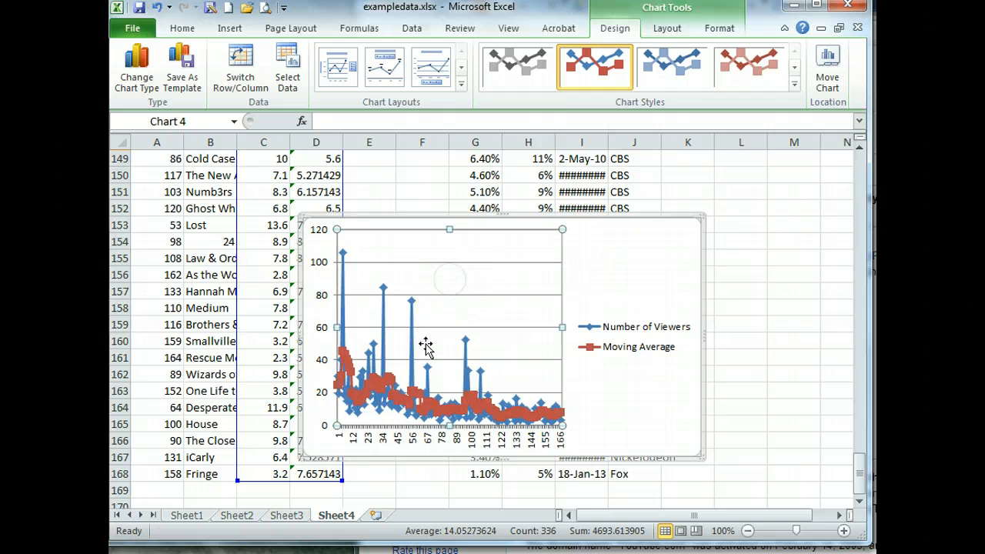
Through Select Data, add a series named from E1 with values E2:E168
right_click(443, 307)
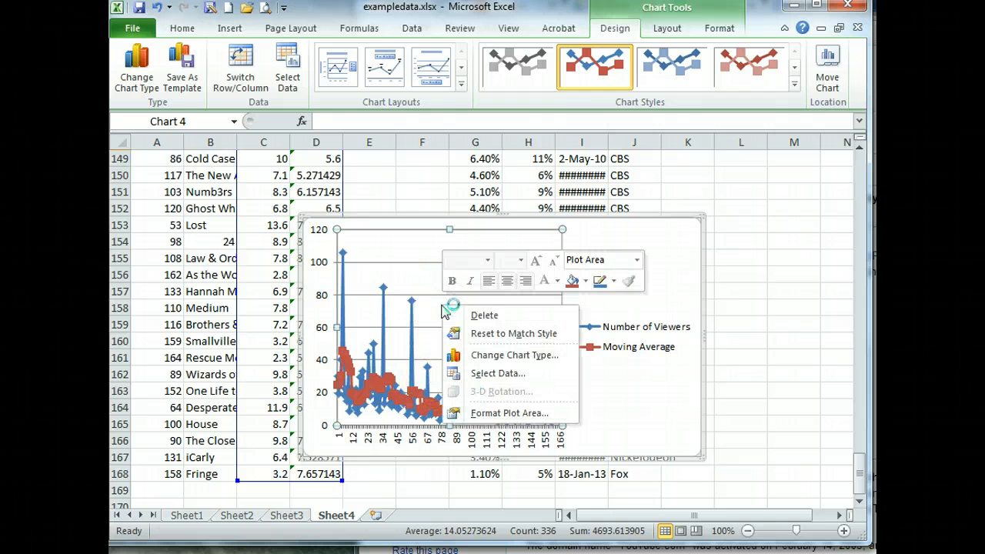
left_click(502, 373)
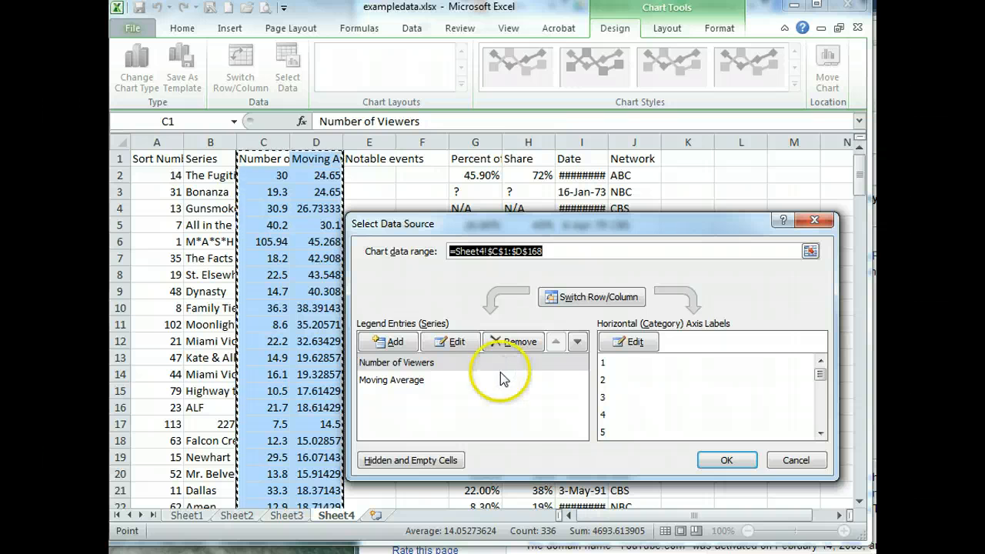
left_click(389, 343)
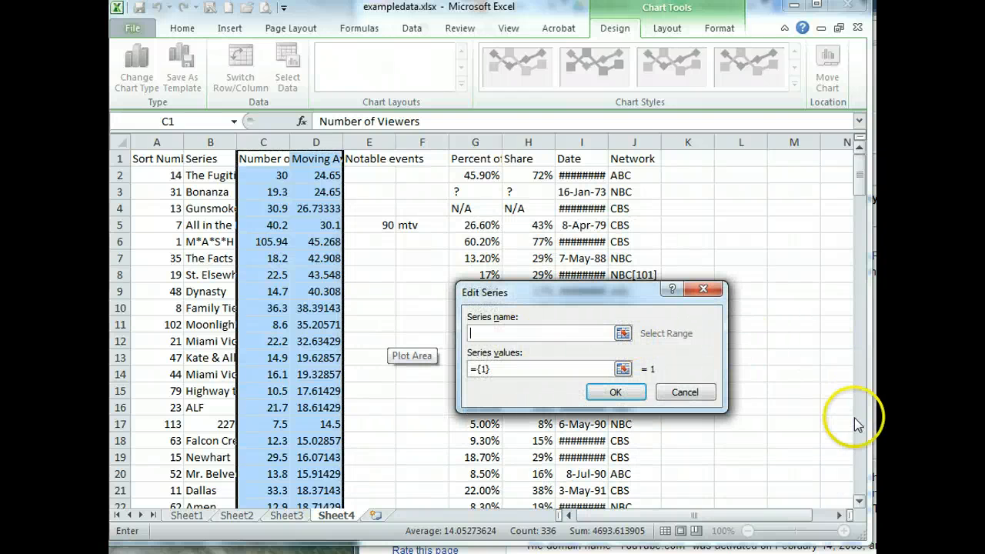
left_click(364, 158)
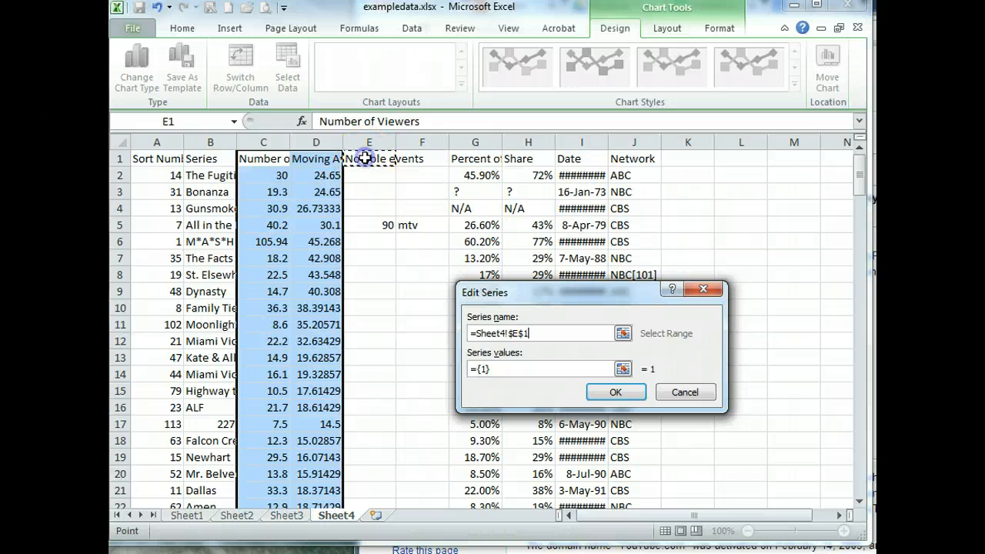
left_click(622, 370)
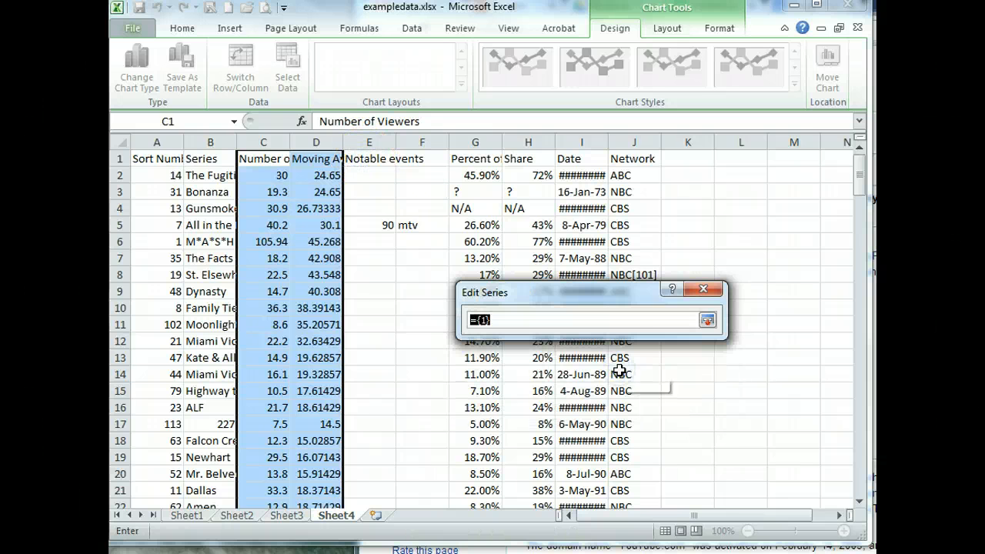
left_click_drag(370, 176, 370, 441)
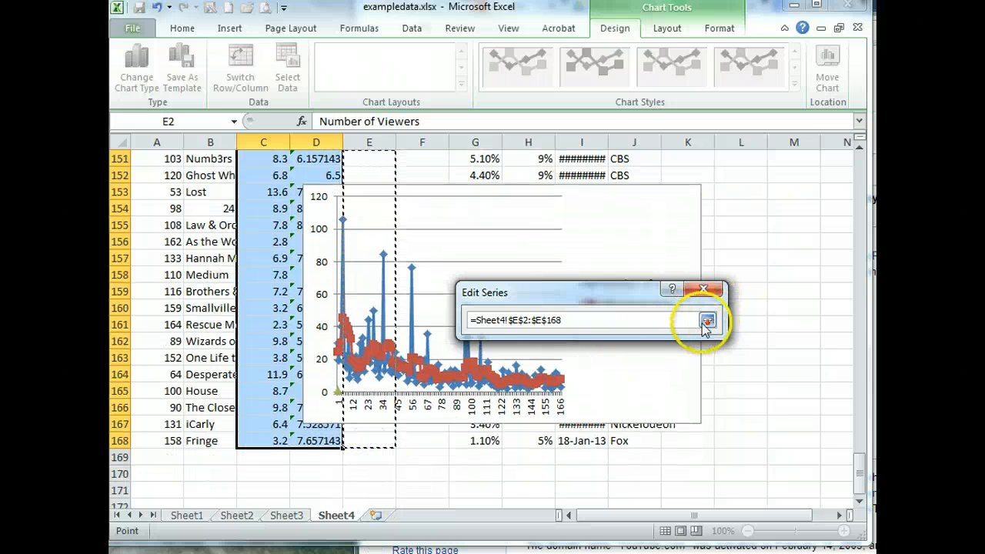
left_click(707, 320)
left_click(616, 391)
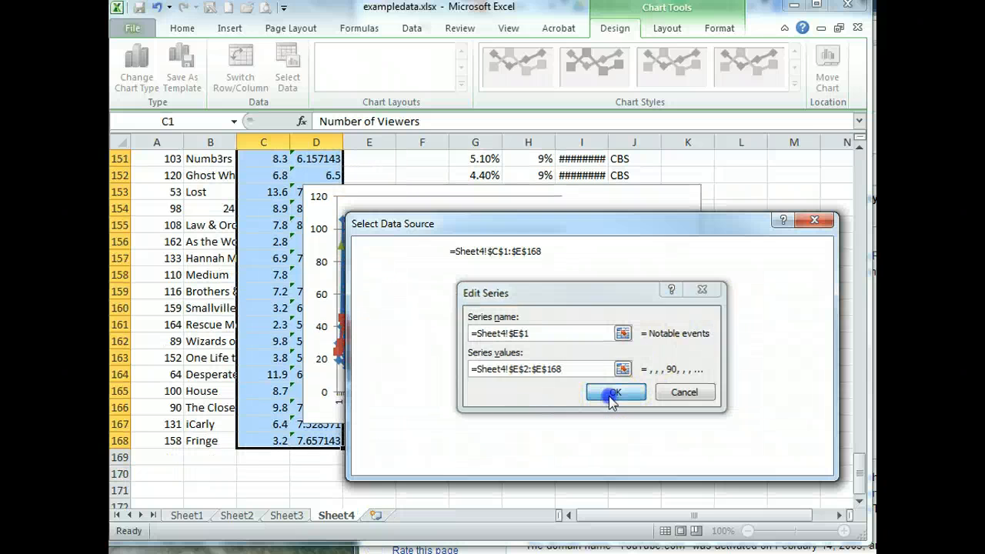
left_click(716, 464)
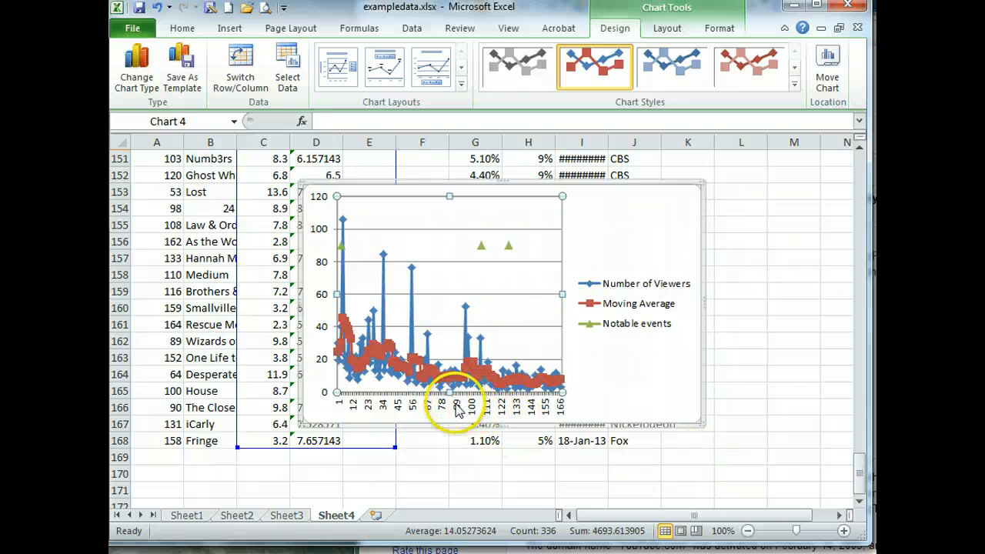
Set the horizontal axis labels to the show names in B1:B168
right_click(435, 285)
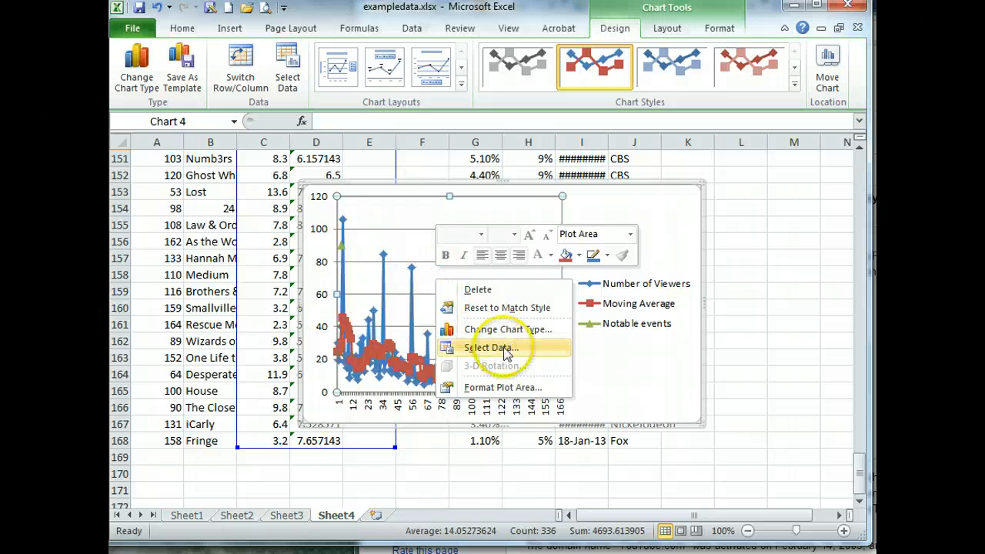
left_click(506, 350)
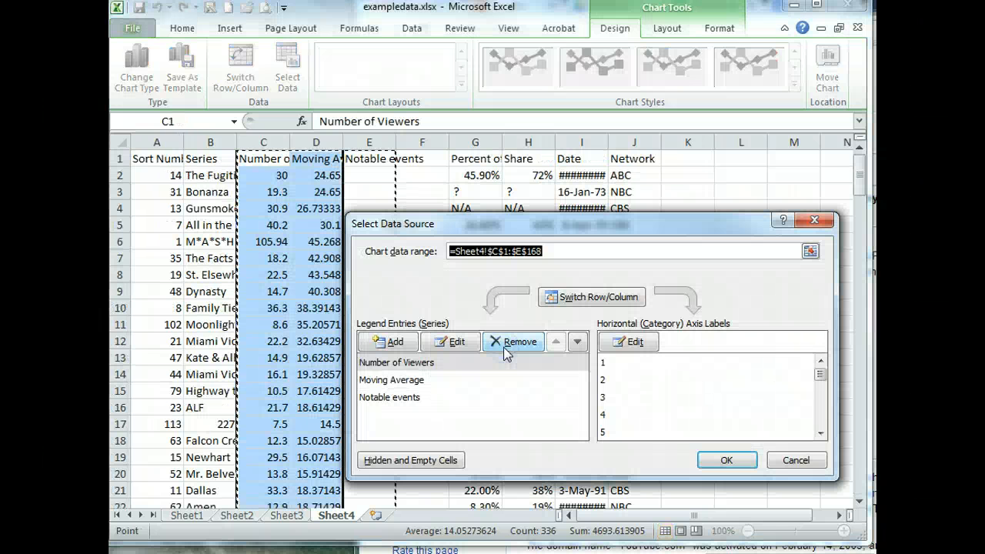
left_click(641, 345)
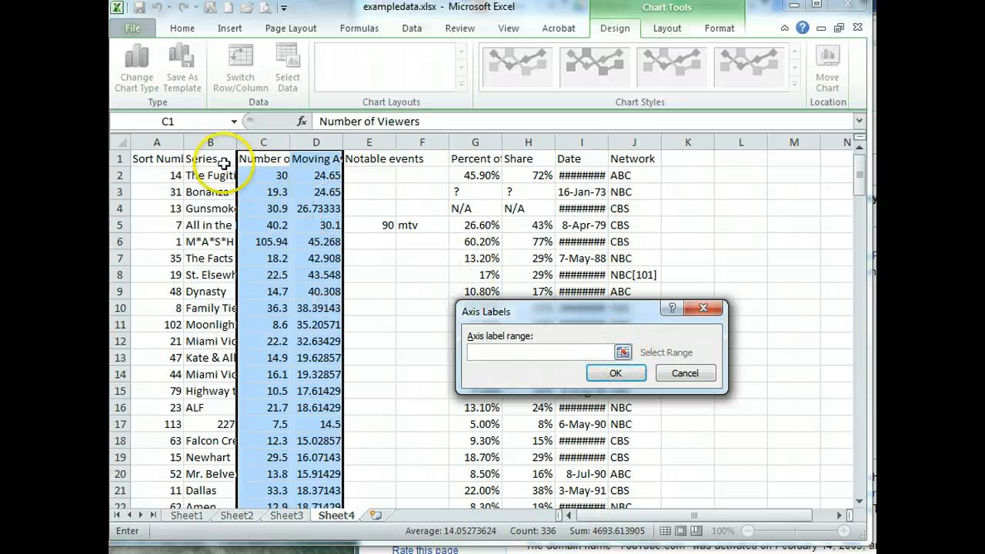
left_click_drag(220, 158, 208, 474)
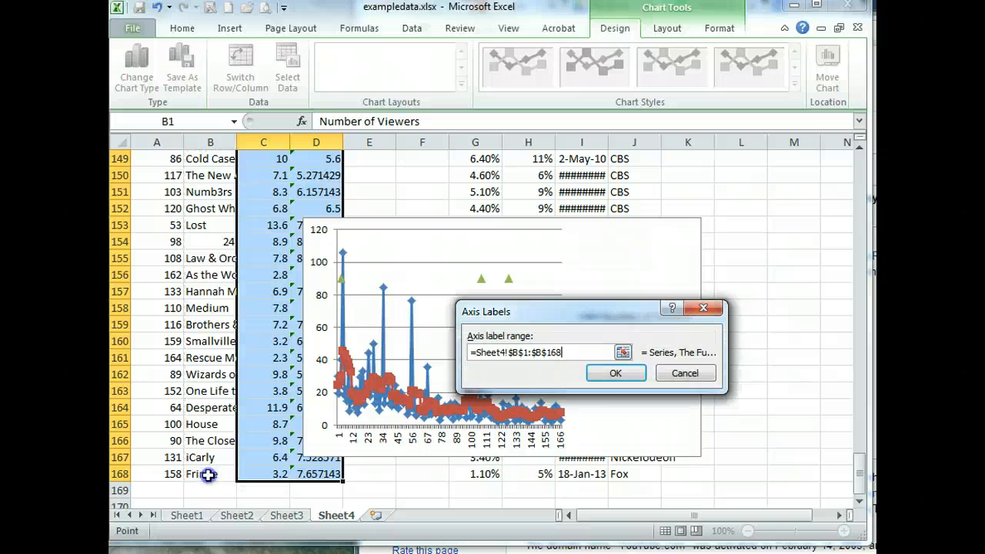
left_click(615, 373)
left_click(727, 459)
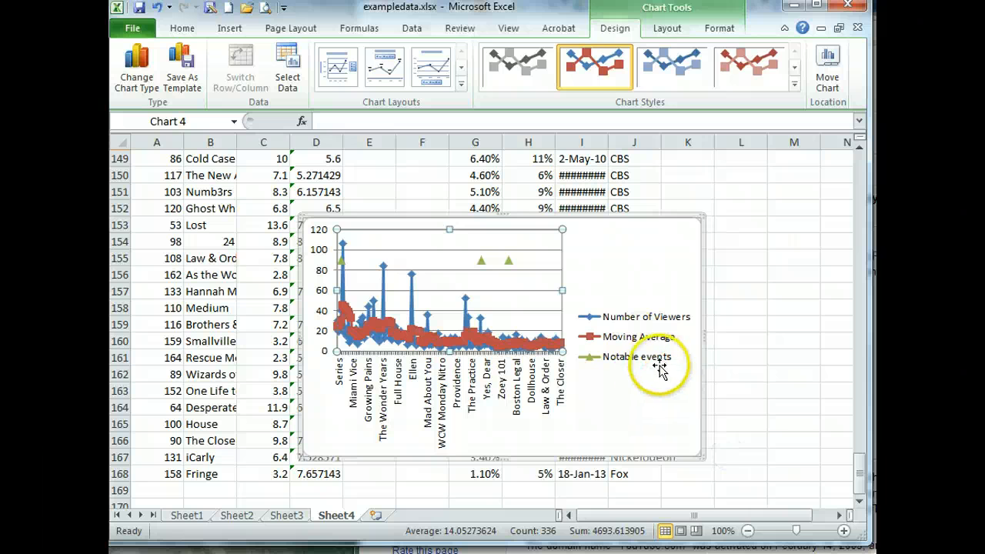
Select only the Everybody Loves Raymond triangle, value 90, in the Notable events series
left_click(509, 262)
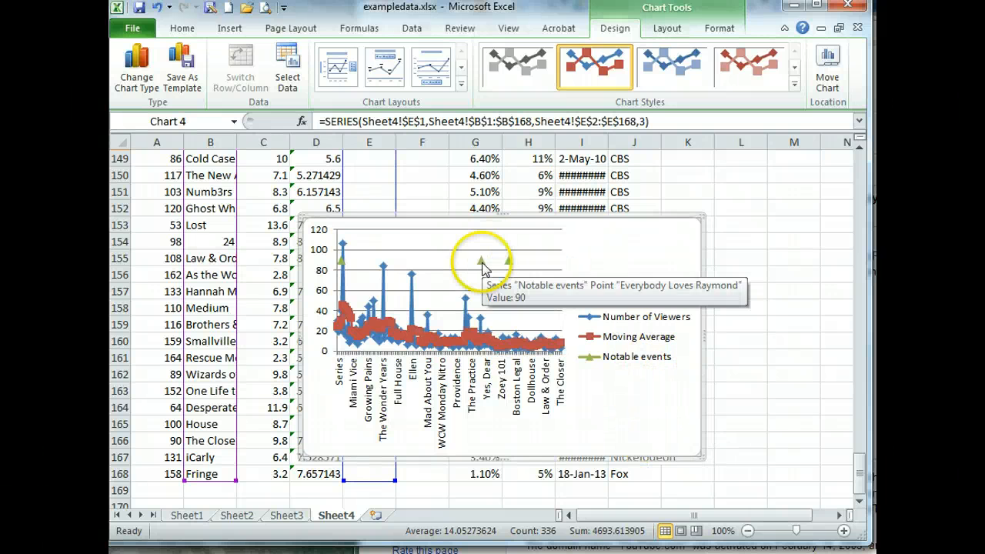
left_click(482, 263)
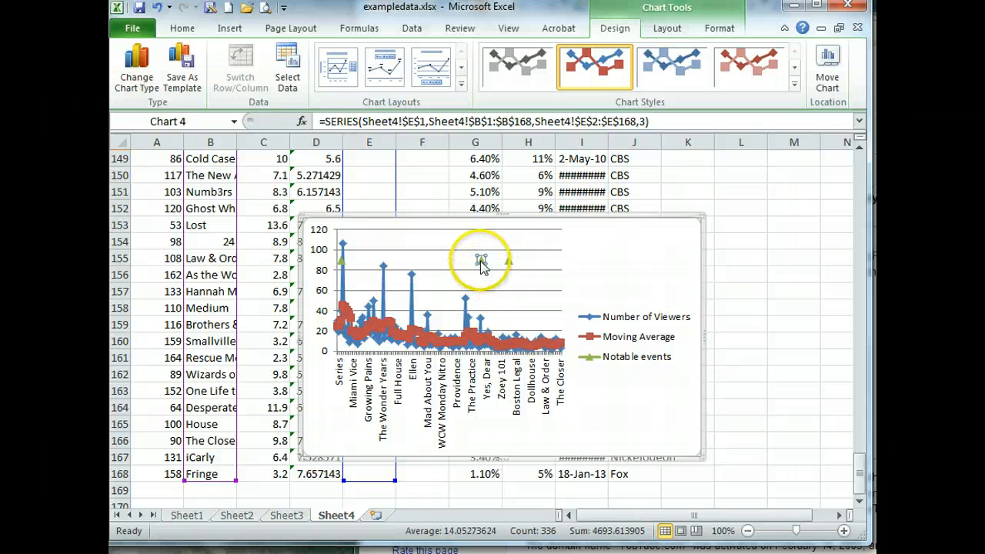
Drag the chart's corners outward, up-left and down-right, to enlarge it
left_click(654, 275)
left_click_drag(302, 215, 164, 158)
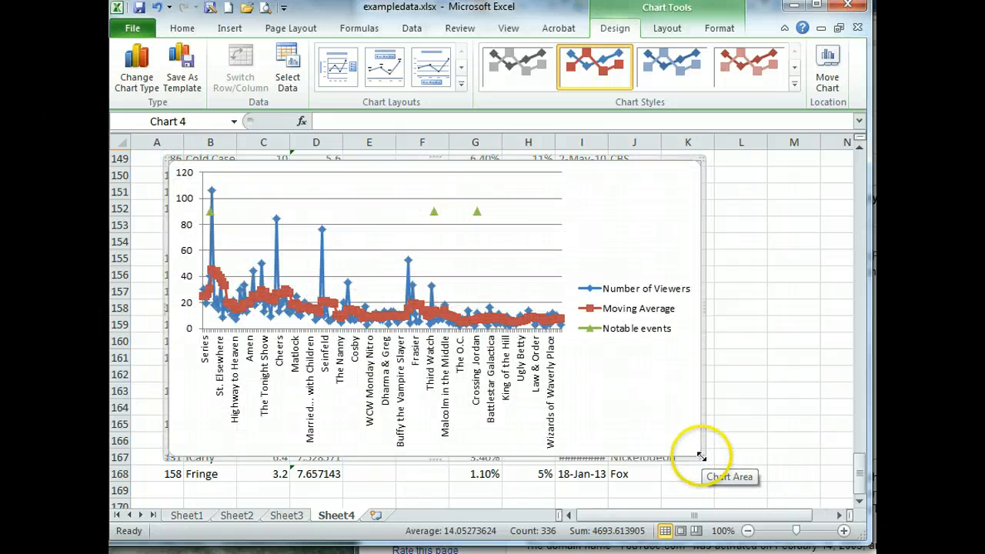
left_click_drag(701, 456, 843, 494)
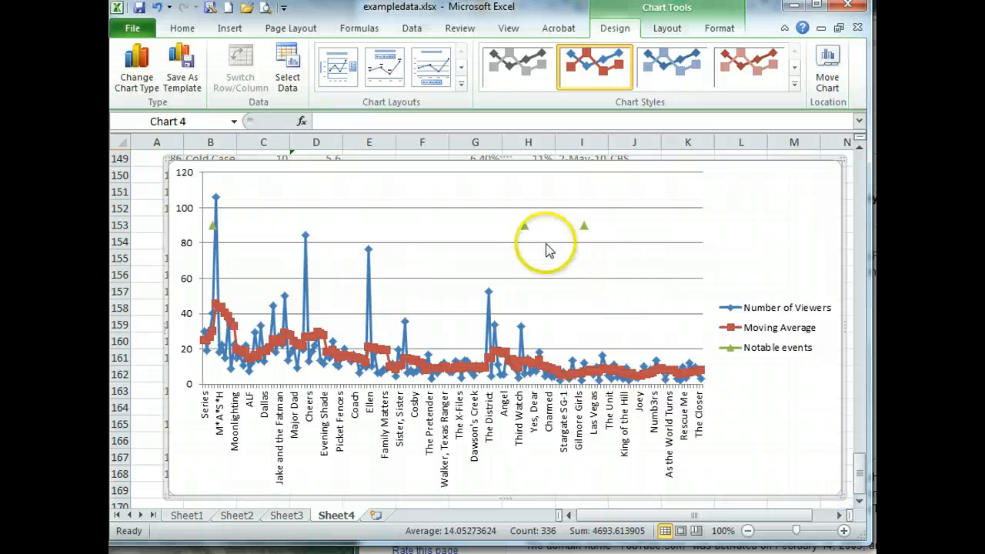
left_click(526, 227)
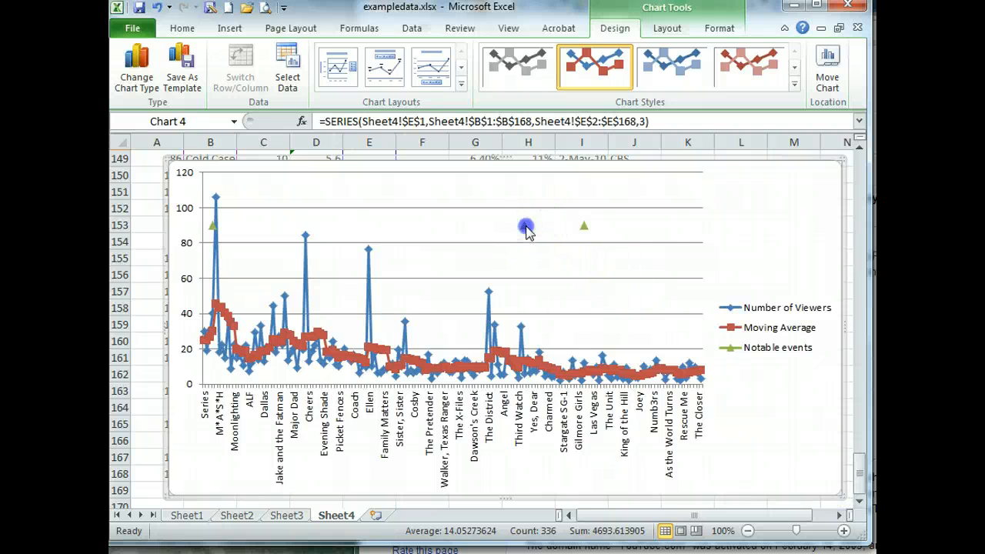
Add a data label to the Everybody Loves Raymond event point and change its text to YouTube
right_click(526, 232)
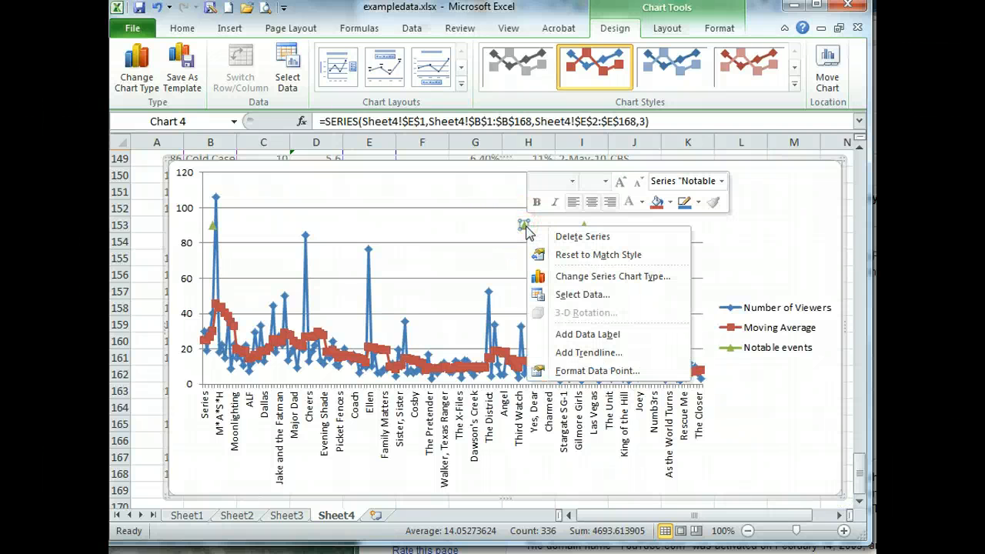
left_click(606, 337)
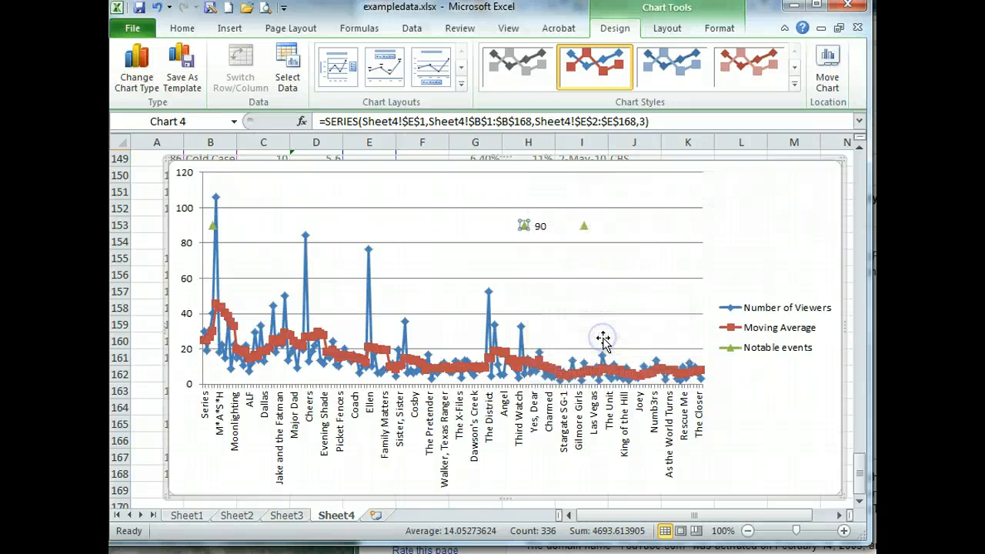
left_click(541, 226)
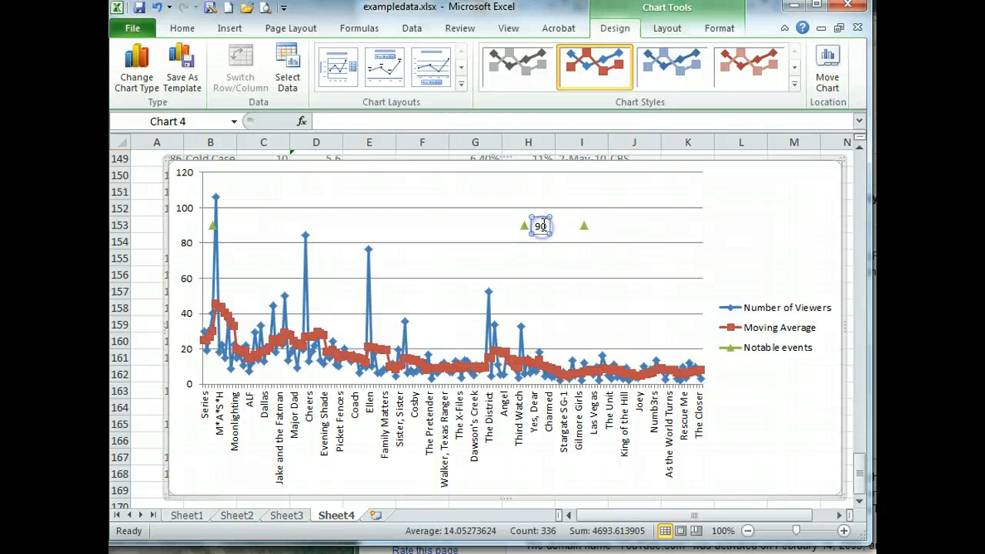
left_click(602, 271)
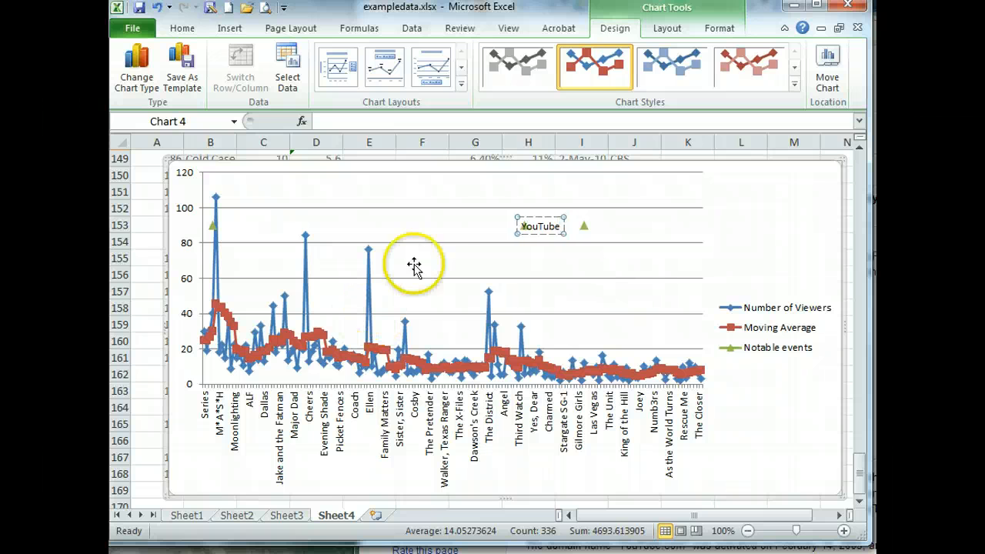
left_click(486, 258)
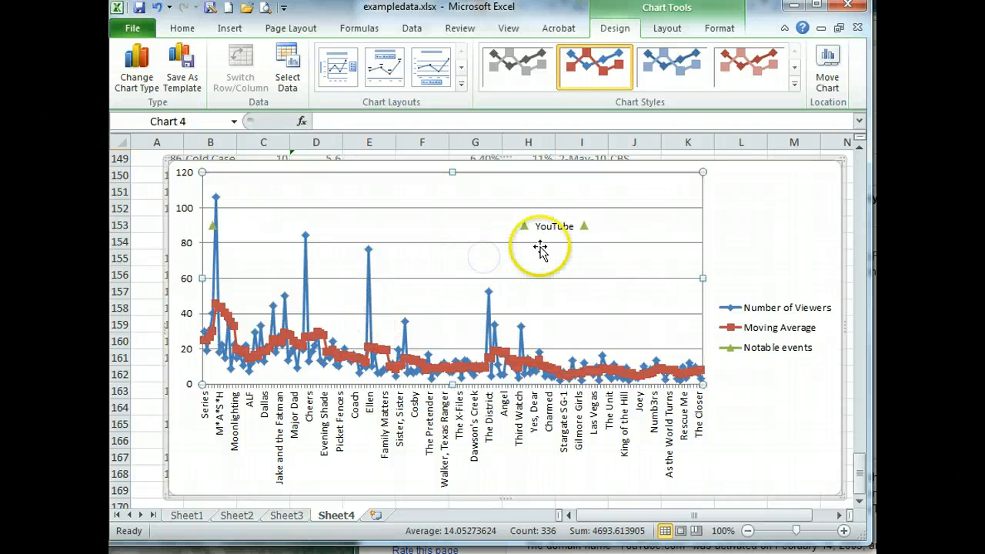
Reposition the YouTube label just below its green triangle marker
left_click(576, 229)
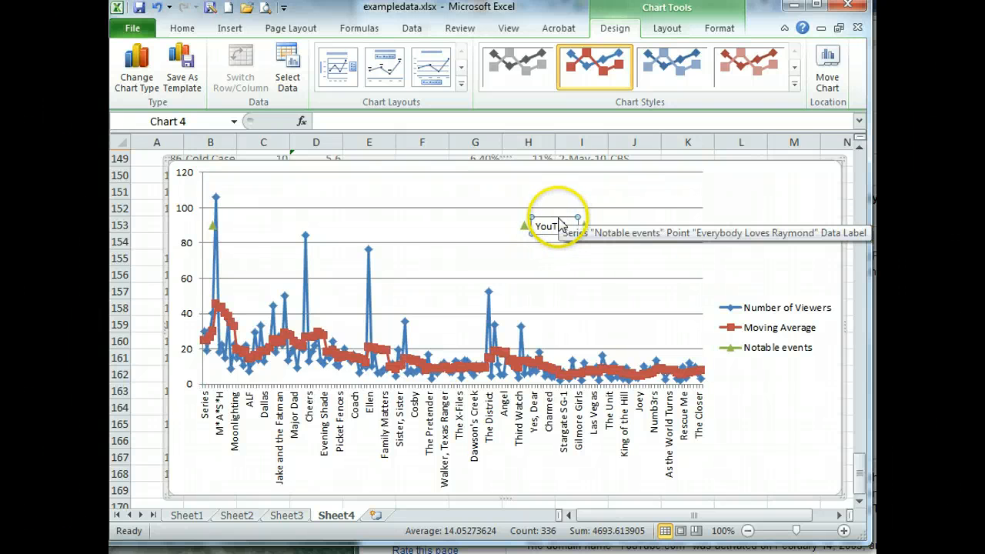
left_click(558, 218)
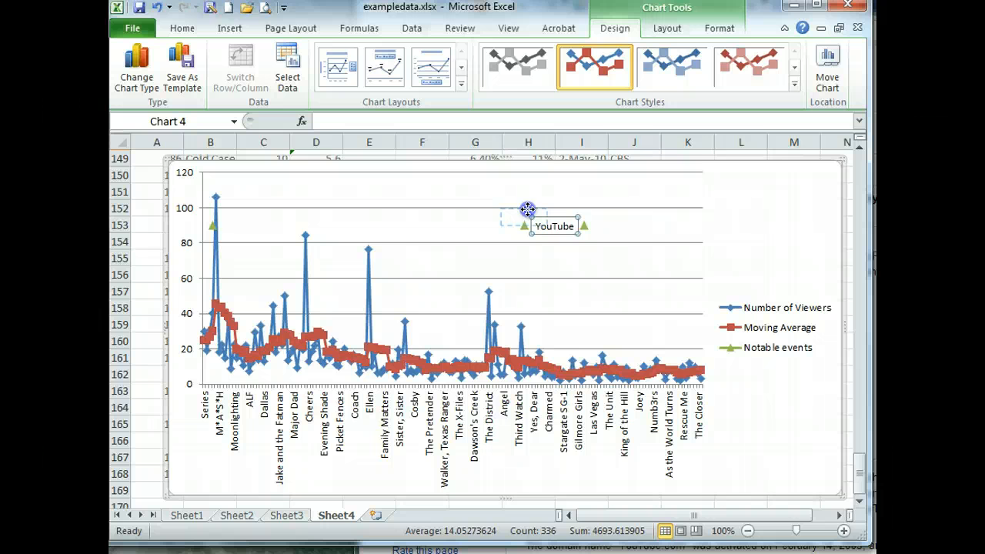
left_click_drag(527, 232, 530, 240)
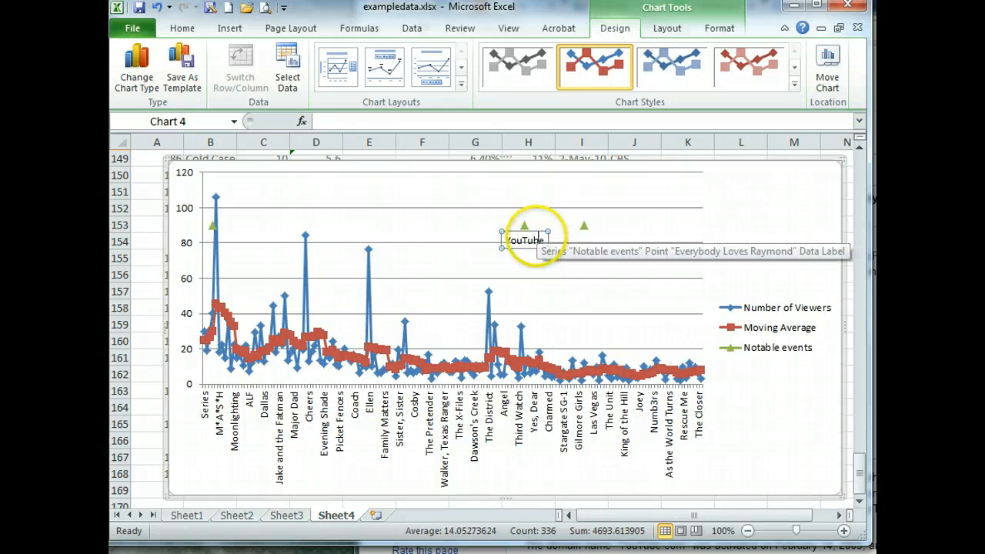
left_click_drag(535, 231, 537, 219)
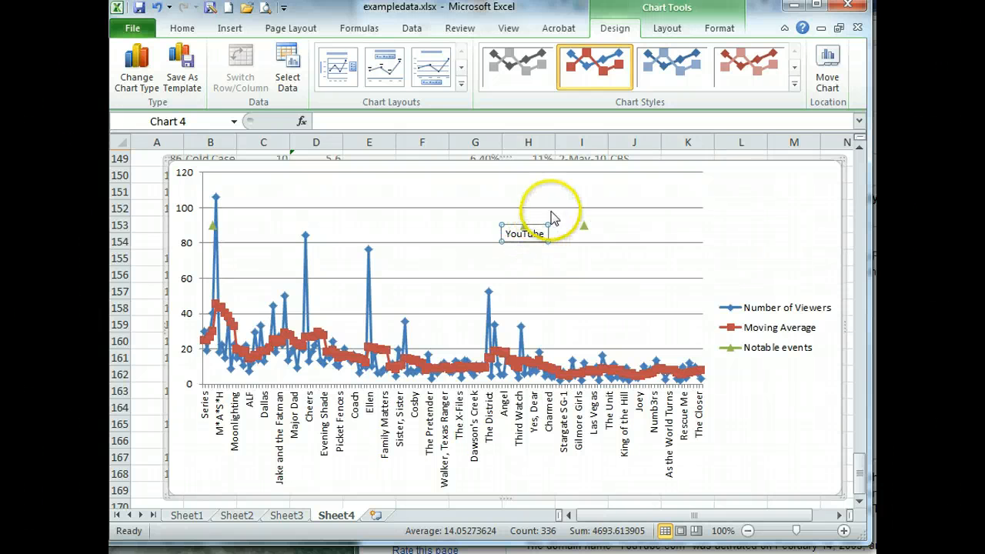
Deselect the YouTube label, leaving it placed under its marker
left_click(556, 191)
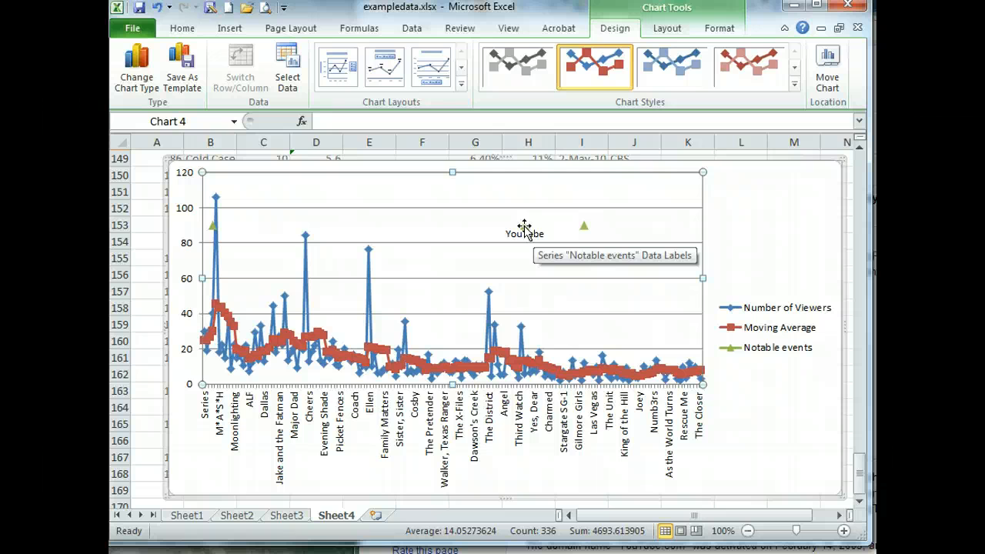
Go to Sheet3, scroll to the top and right, and select its finished viewers chart
left_click(287, 515)
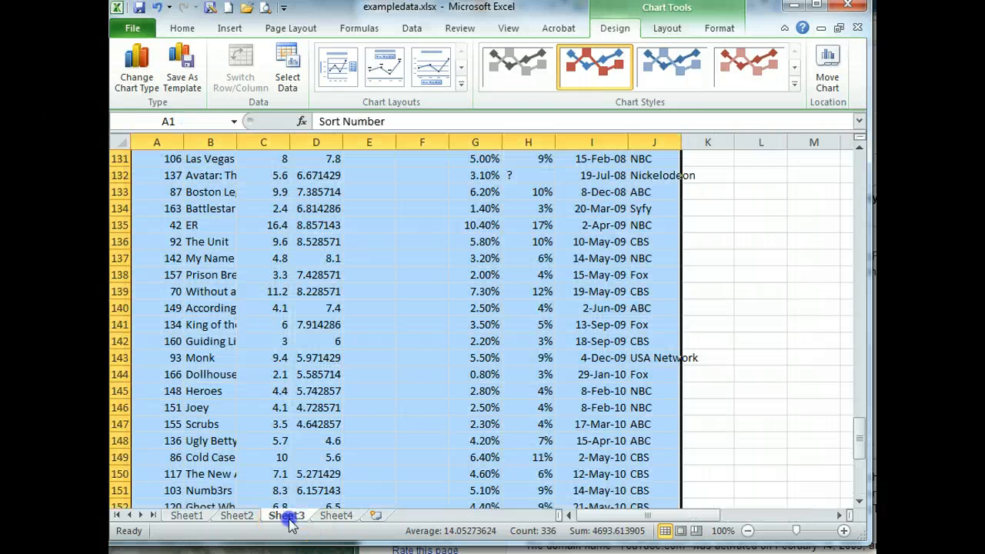
left_click(433, 374)
scroll(442, 370, "up", 20)
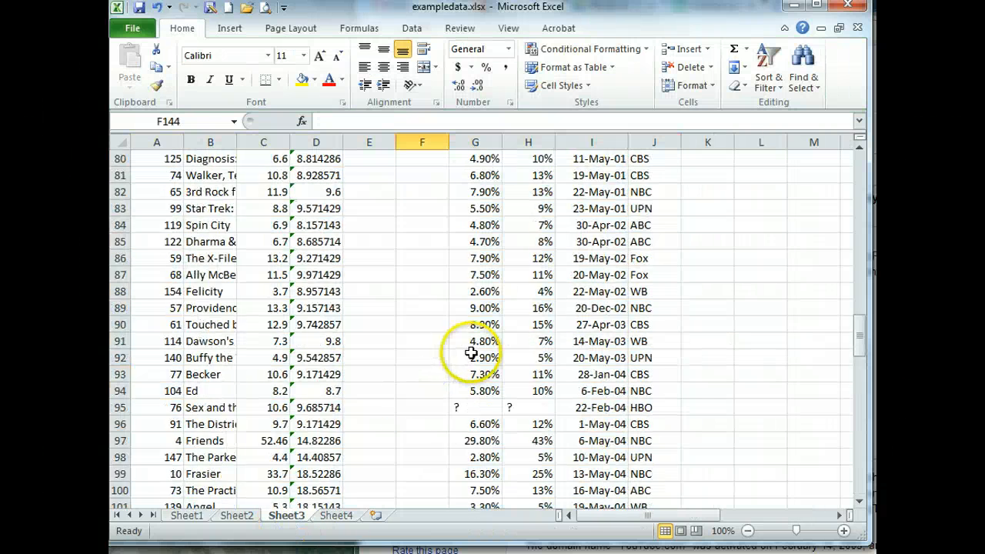
scroll(469, 356, "up", 17)
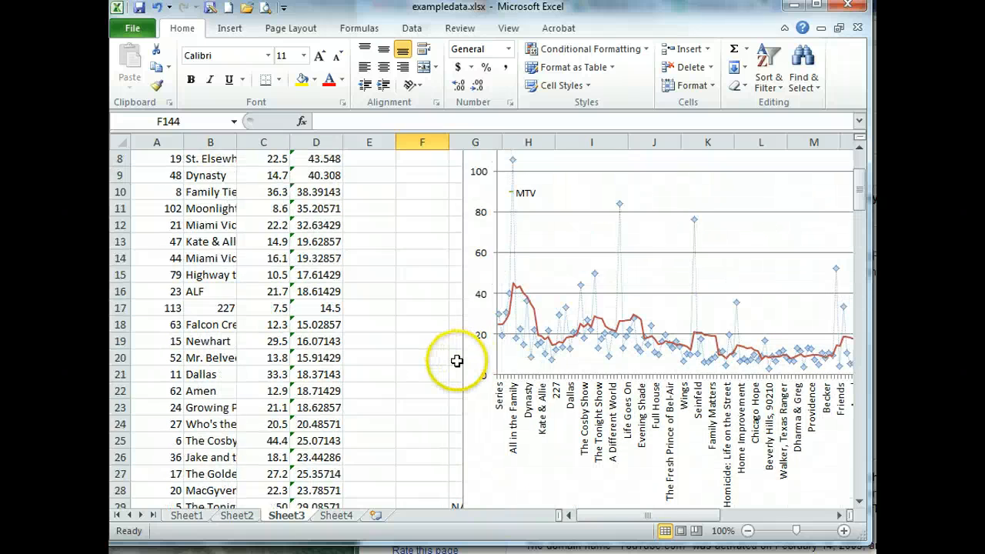
left_click_drag(585, 516, 648, 520)
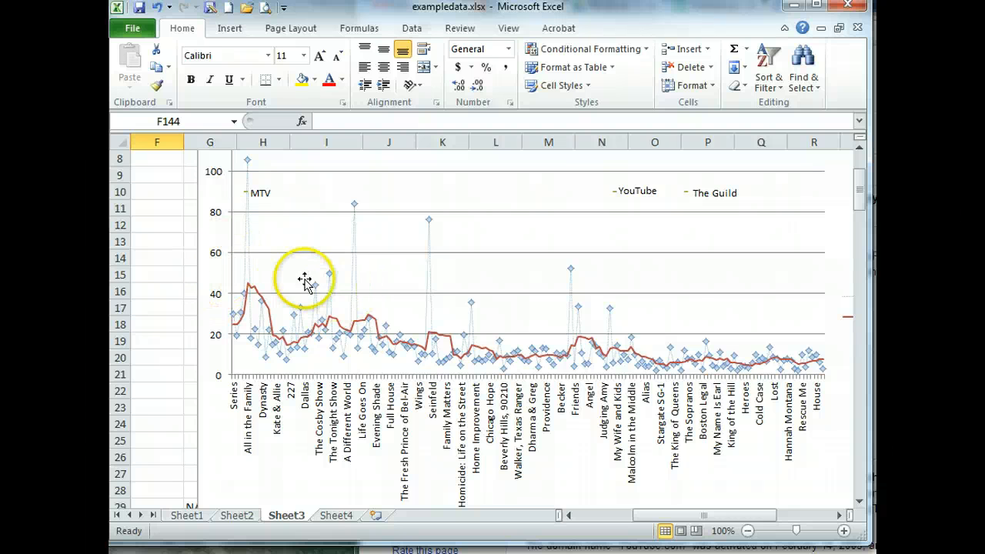
left_click(216, 258)
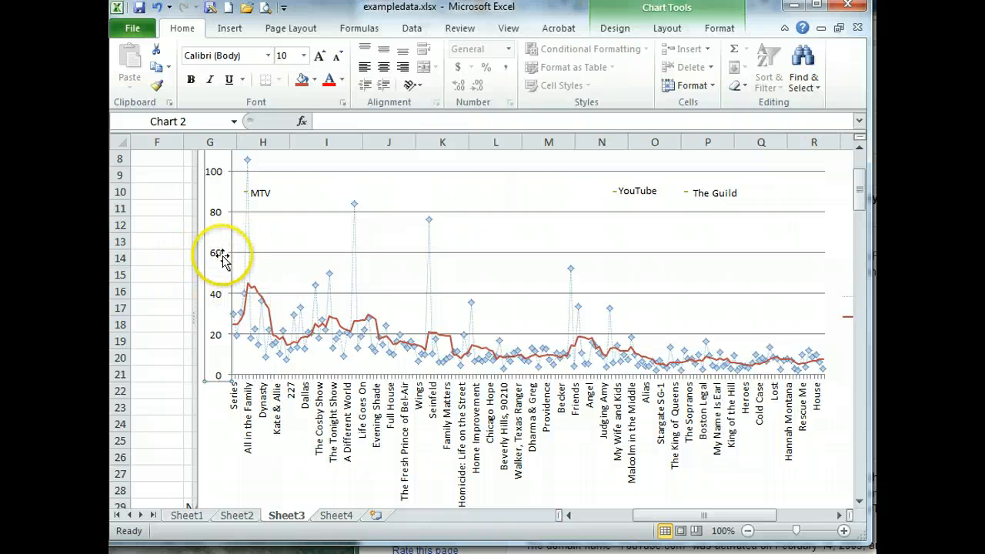
Add a rotated primary vertical axis title reading 'Viewership in Millions' to the Sheet3 chart
left_click(279, 233)
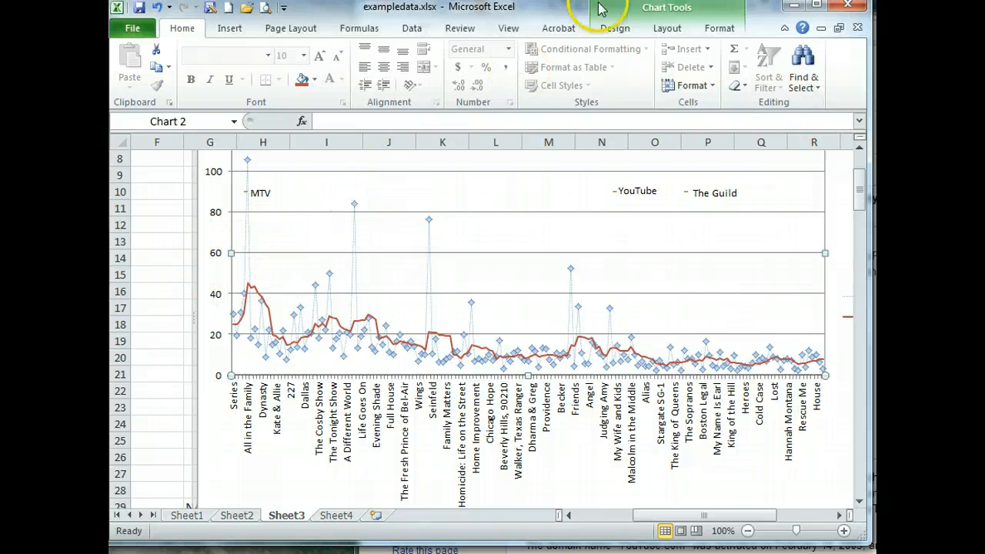
left_click(660, 29)
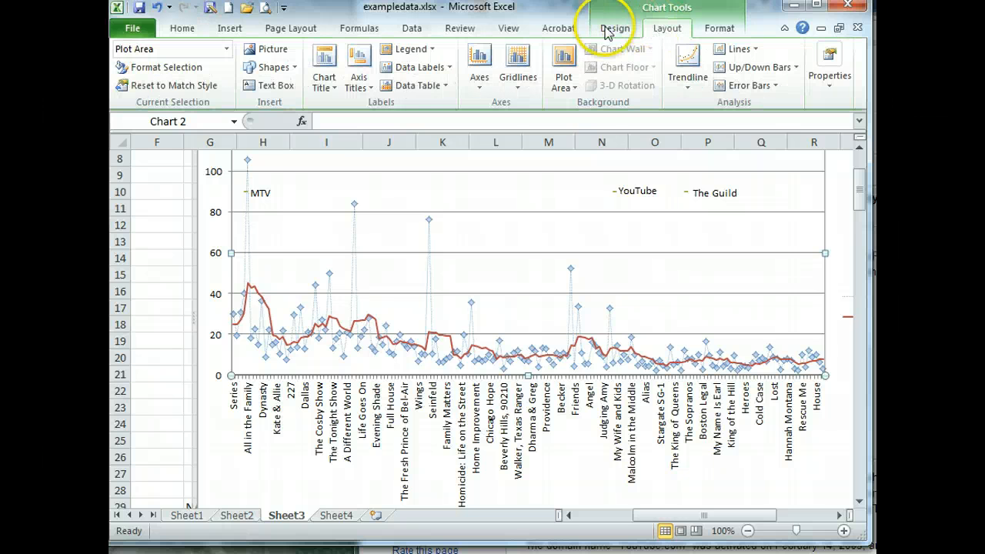
left_click(365, 73)
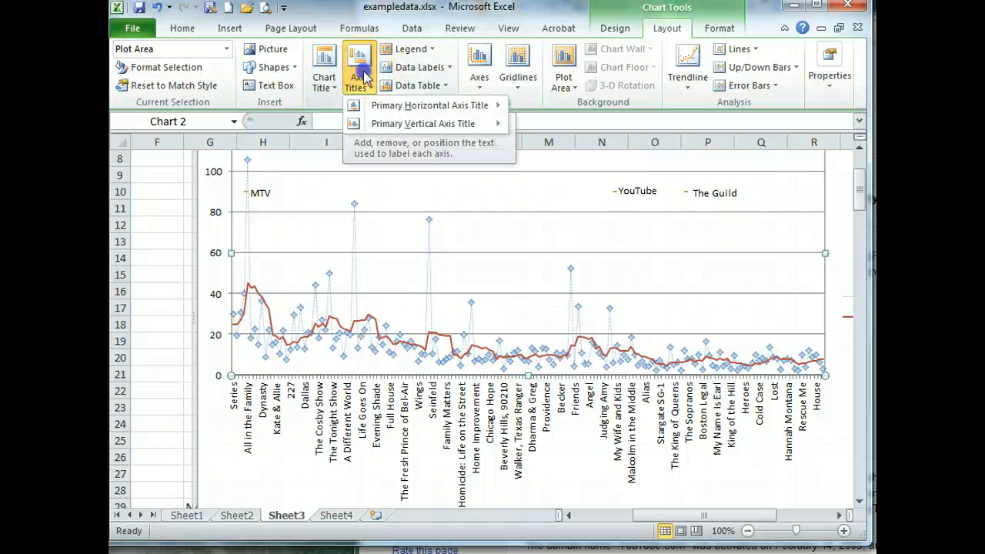
mouse_move(388, 125)
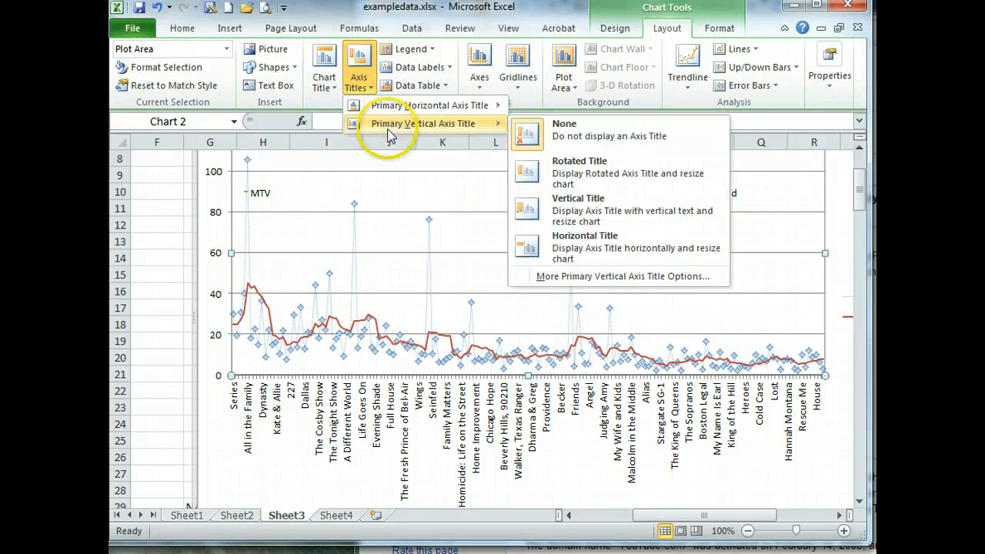
left_click(580, 163)
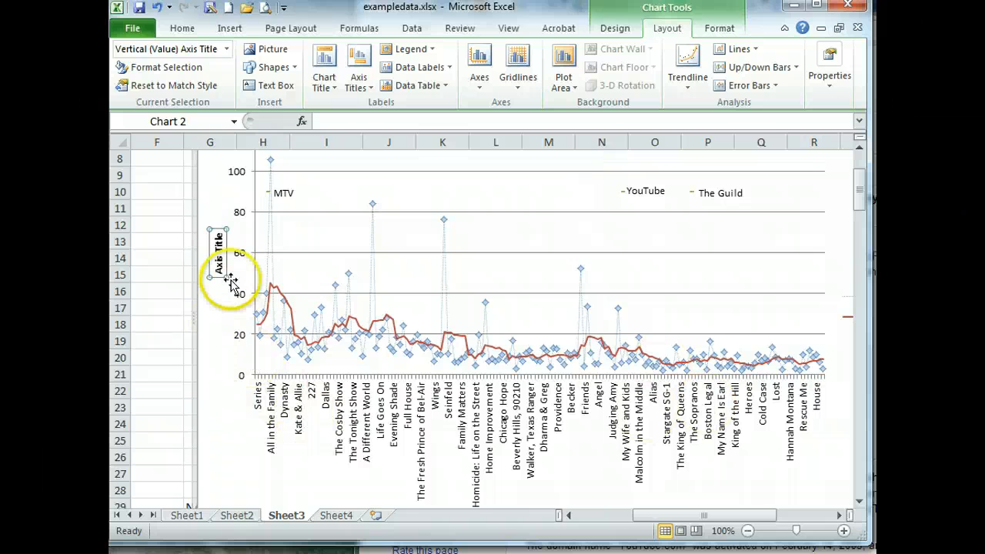
left_click(338, 125)
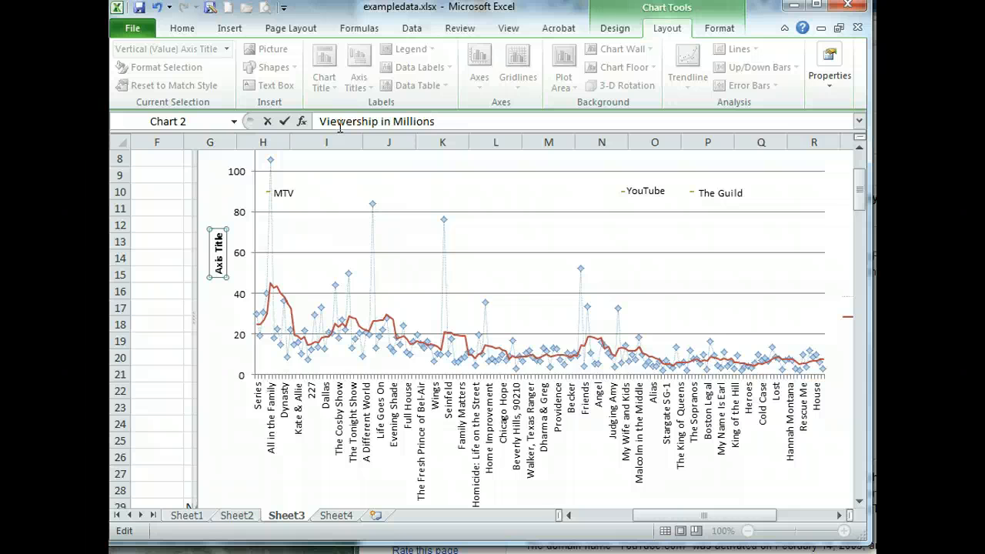
key("Return")
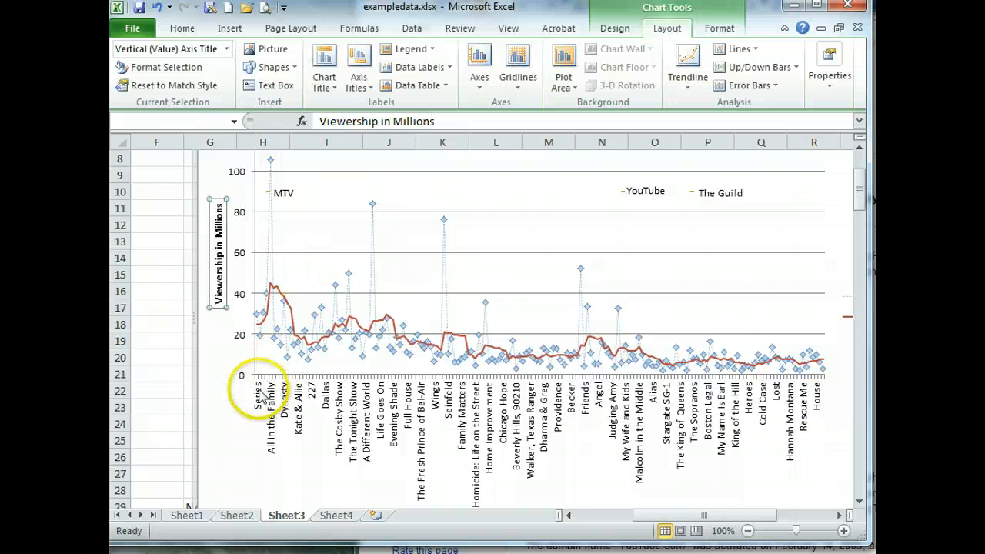
left_click(743, 281)
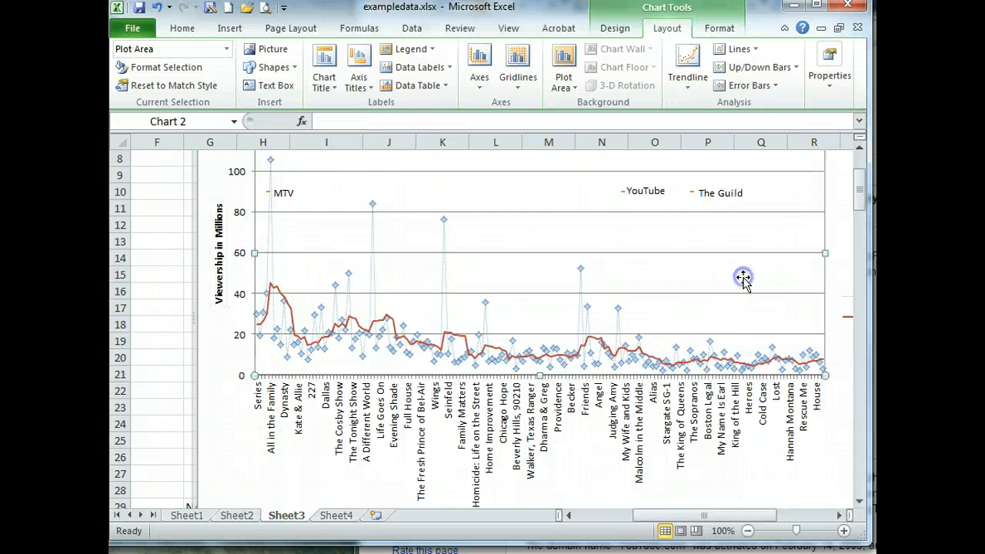
scroll(746, 286, "up", 2)
scroll(747, 291, "down", 2)
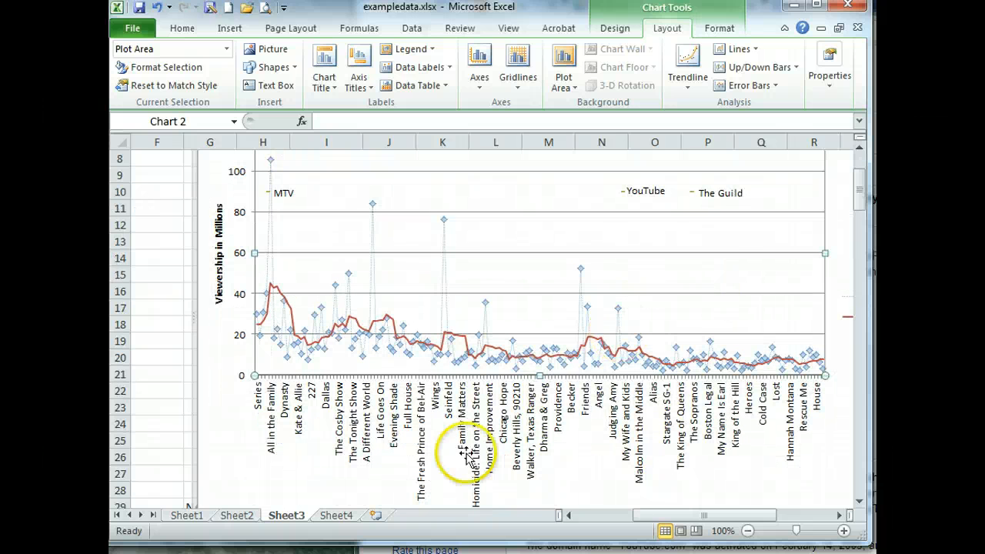